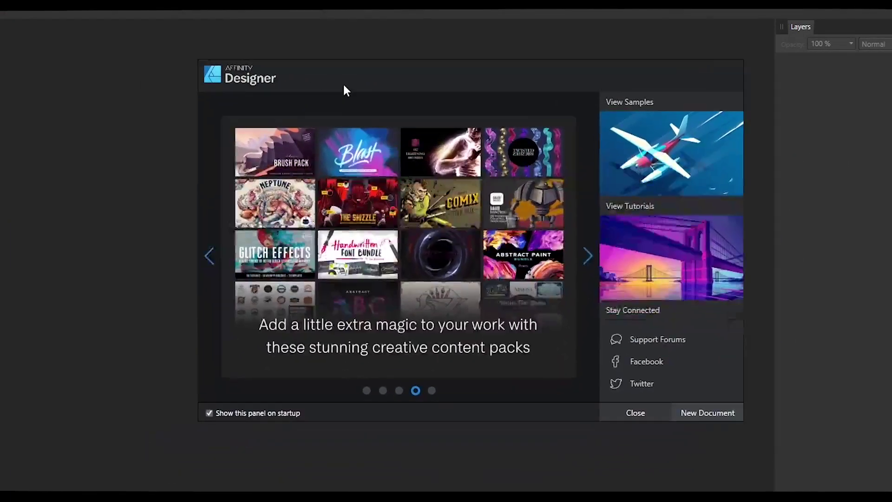
- Create a new document from the Print A4 preset with Millimeters as units
{"action": "left_click_drag", "start_coordinate": [347, 88], "coordinate": [316, 95]}
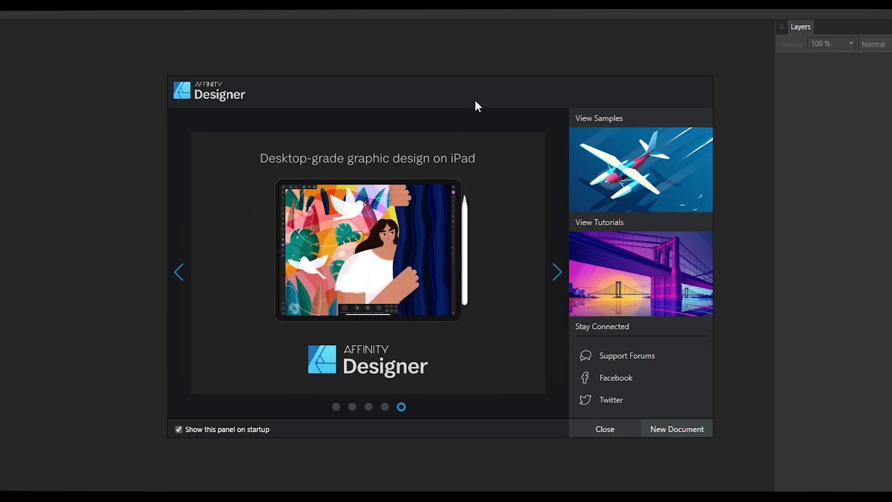
{"action": "left_click", "coordinate": [681, 428]}
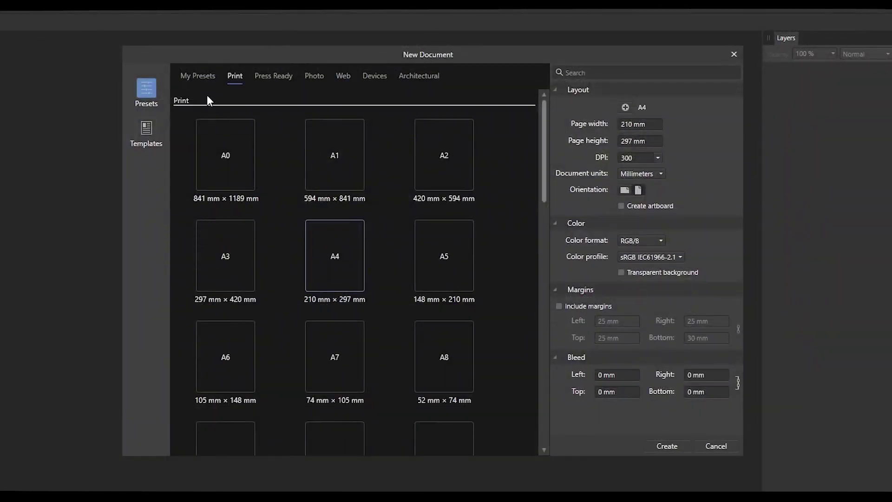
{"action": "left_click", "coordinate": [204, 77]}
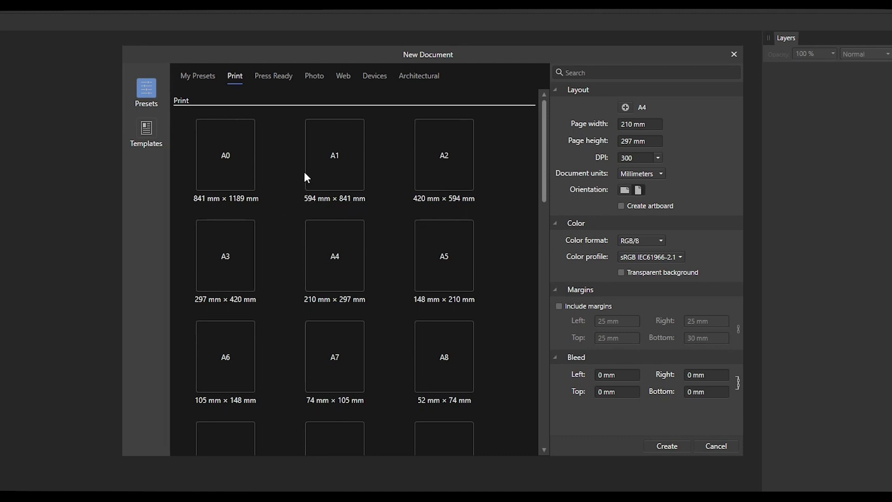
{"action": "left_click", "coordinate": [280, 77]}
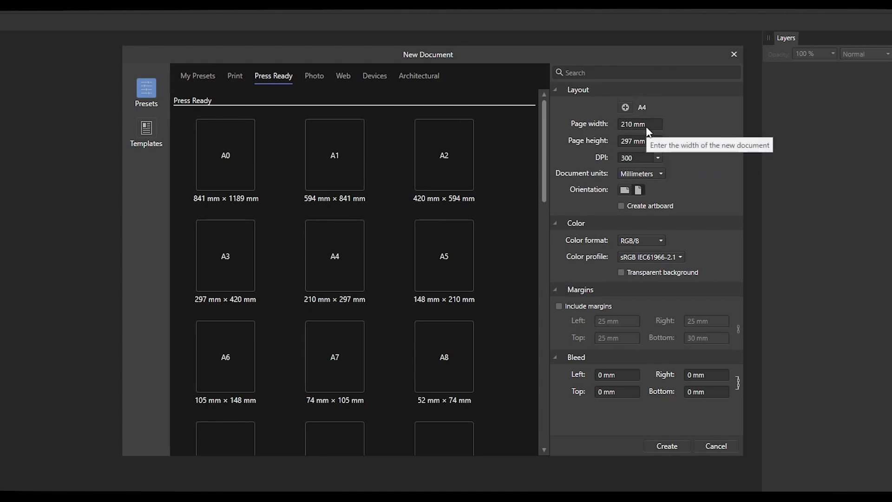
{"action": "left_click", "coordinate": [651, 176]}
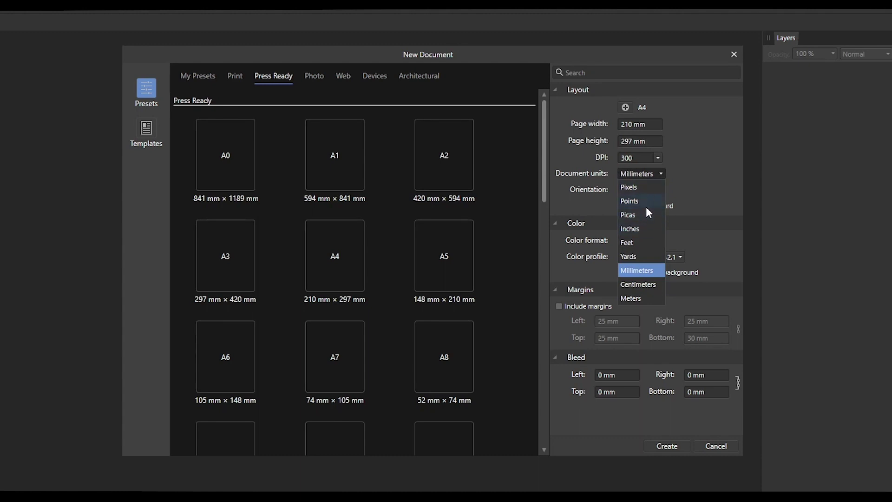
{"action": "left_click", "coordinate": [696, 175]}
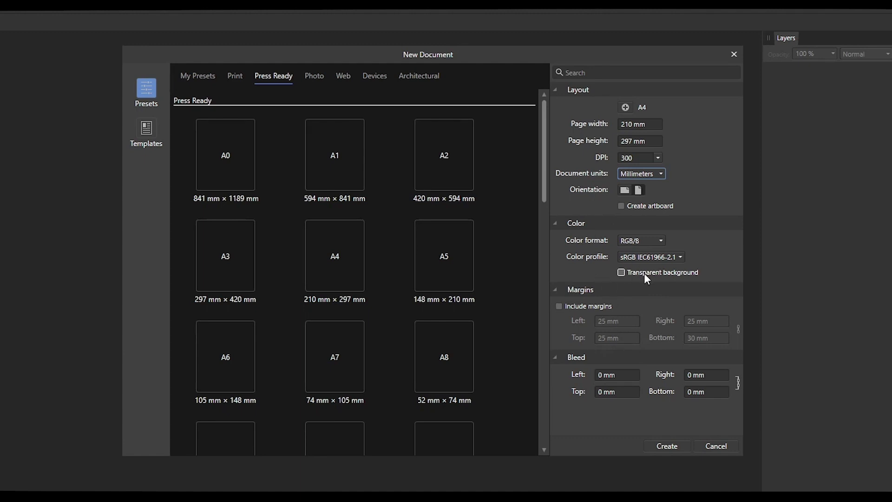
{"action": "left_click", "coordinate": [236, 78]}
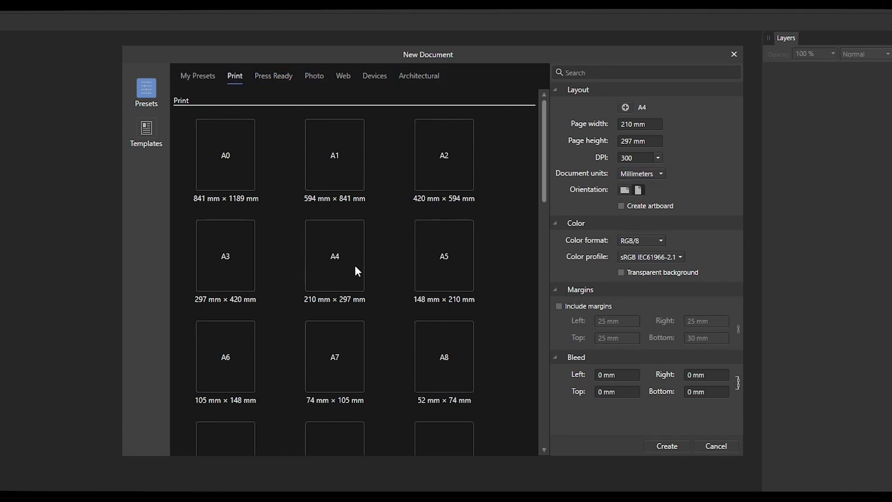
{"action": "left_click", "coordinate": [323, 248]}
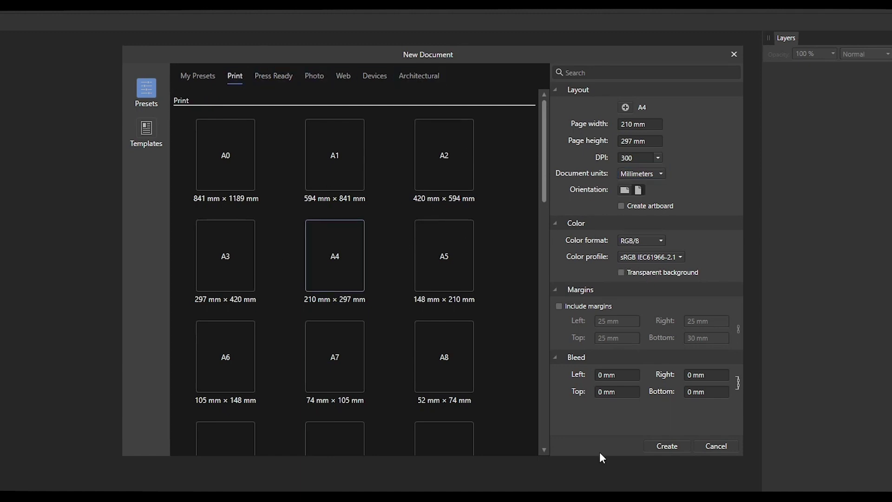
{"action": "left_click", "coordinate": [662, 446]}
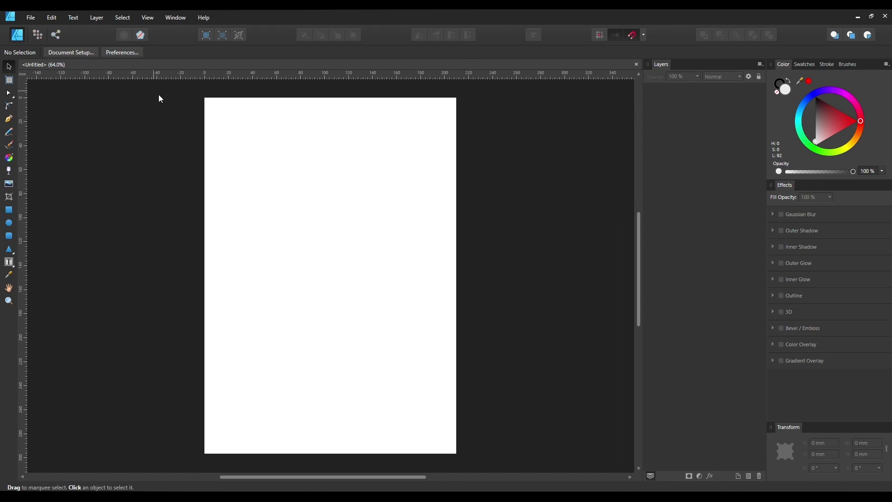
- Untick Layers under View > Studio so the Layers panel is hidden
{"action": "left_click", "coordinate": [151, 18]}
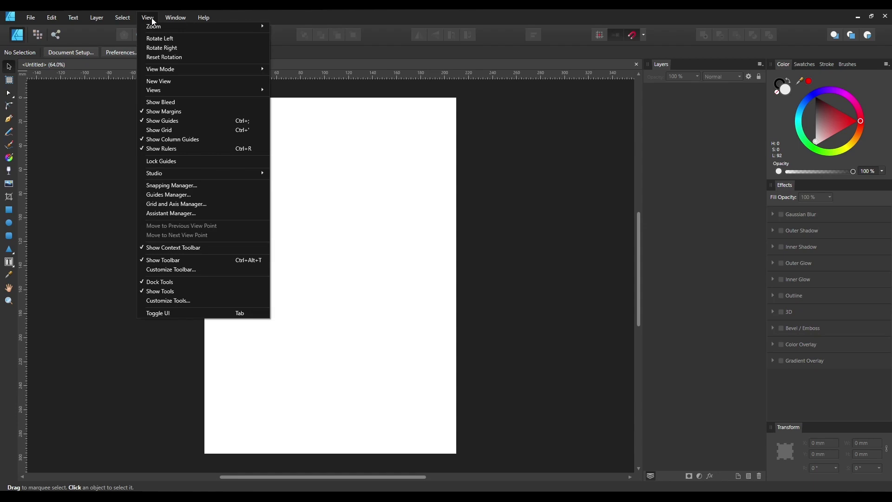
{"action": "mouse_move", "coordinate": [189, 176]}
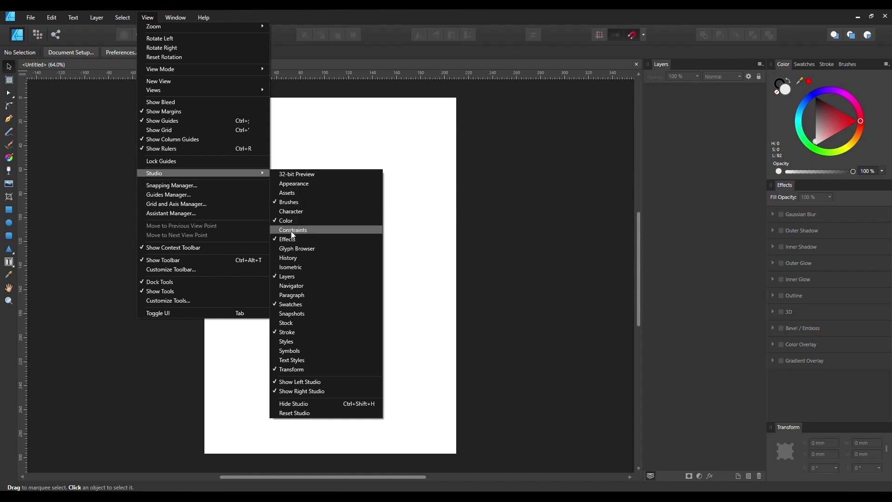
{"action": "left_click", "coordinate": [287, 276]}
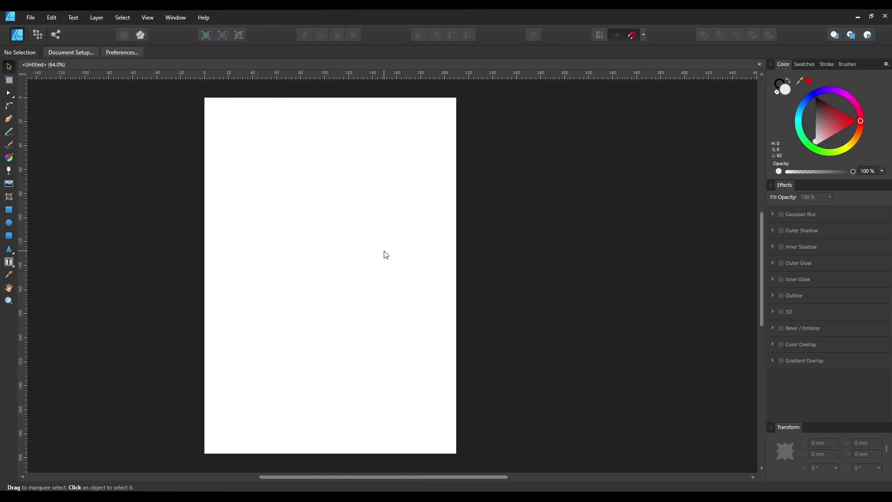
- Pan the page right, browse the Swatches, Stroke, Brushes and Color panels, then re-enable Studio > Layers
{"action": "left_click_drag", "start_coordinate": [364, 227], "coordinate": [428, 221]}
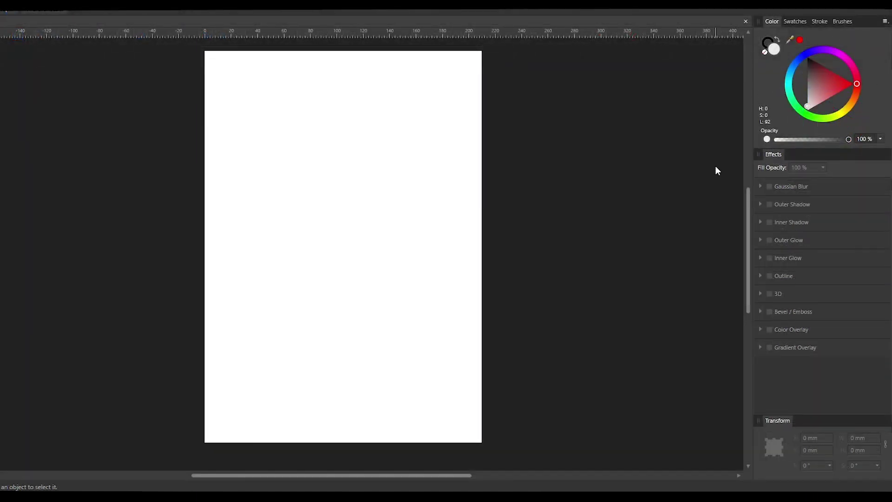
{"action": "left_click", "coordinate": [795, 22]}
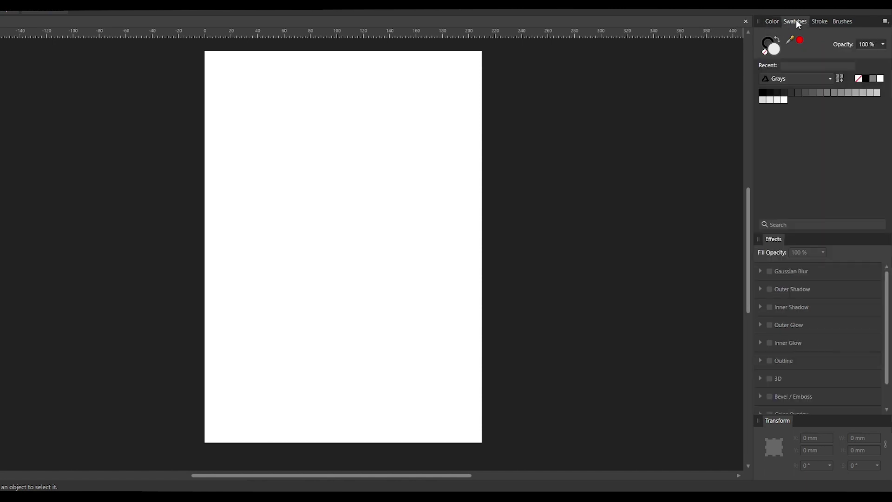
{"action": "left_click", "coordinate": [818, 21]}
{"action": "left_click", "coordinate": [842, 22]}
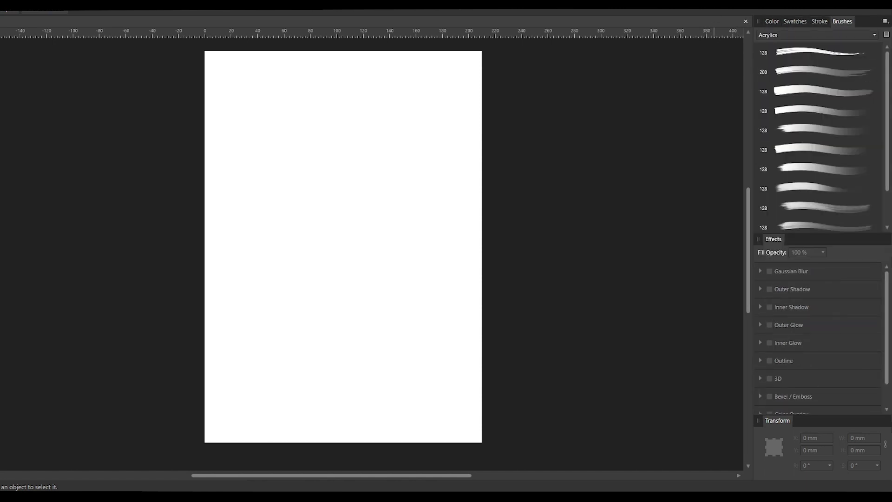
{"action": "left_click", "coordinate": [772, 21]}
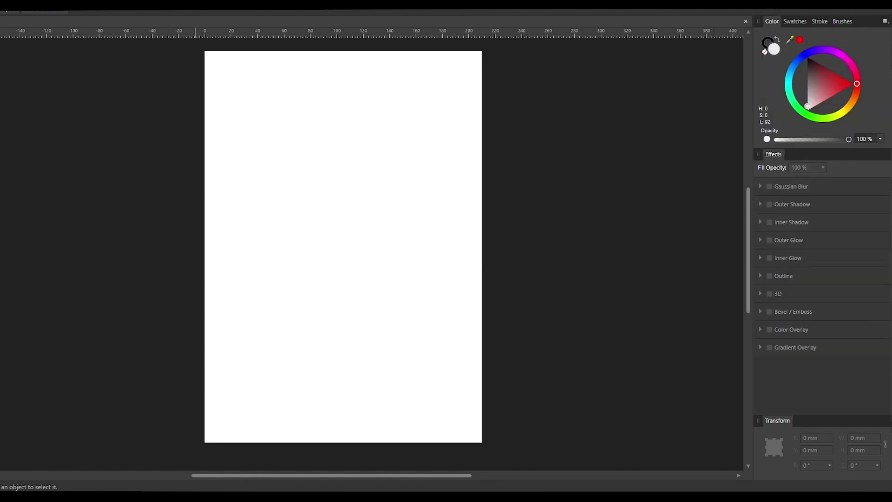
{"action": "left_click", "coordinate": [70, 4]}
{"action": "left_click", "coordinate": [347, 233]}
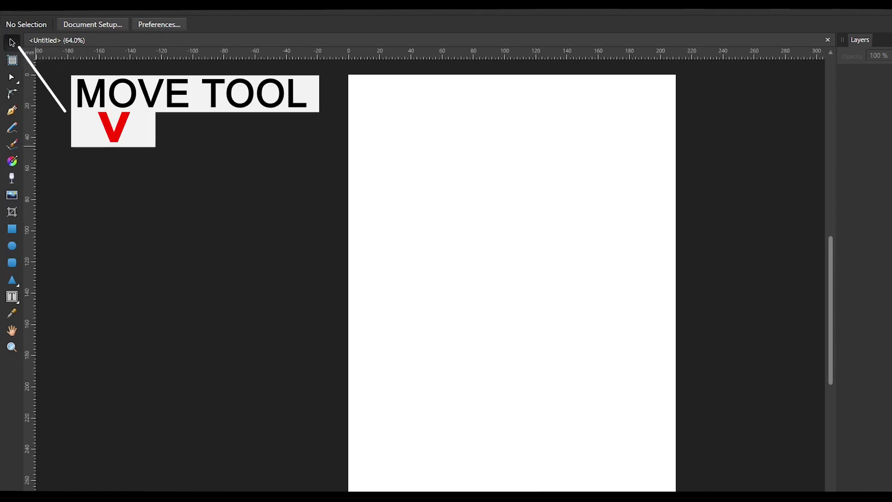
- Draw a rectangle near the top of the page, reposition it, and convert it to curves
{"action": "left_click", "coordinate": [12, 229]}
{"action": "left_click_drag", "start_coordinate": [379, 116], "coordinate": [535, 201]}
{"action": "left_click", "coordinate": [11, 43]}
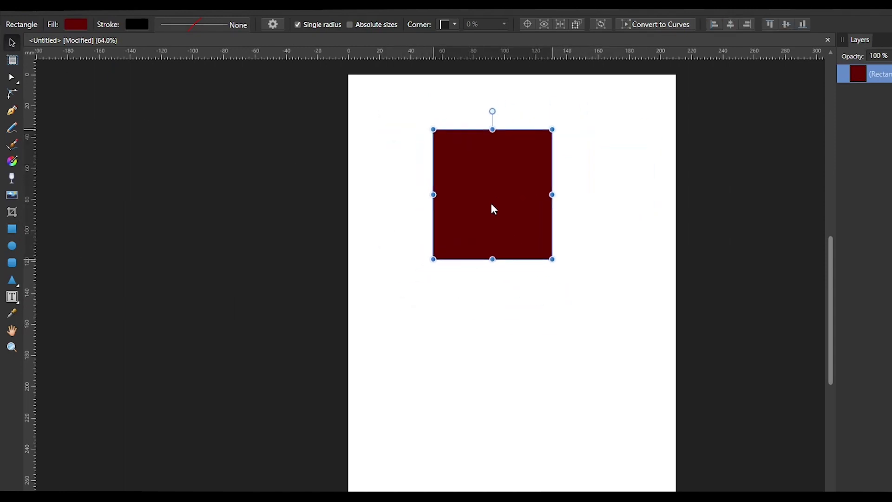
{"action": "left_click", "coordinate": [12, 79]}
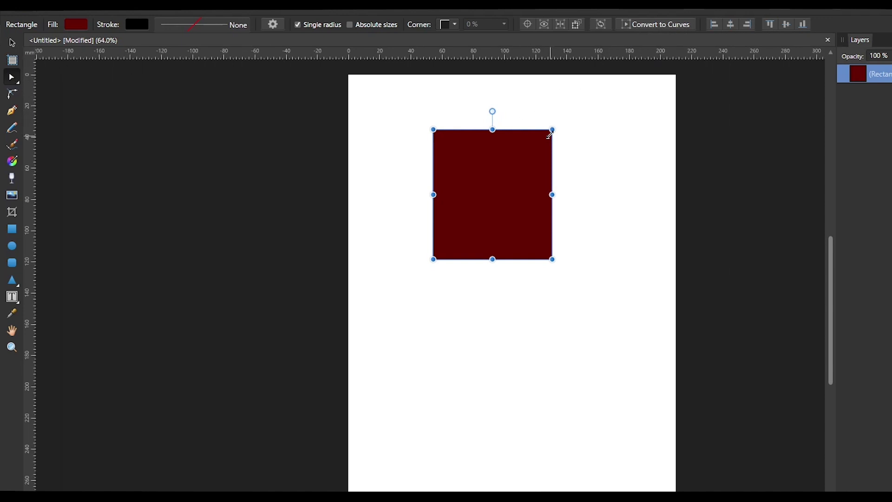
{"action": "left_click", "coordinate": [660, 26]}
- Pull the top-right node down and bend the top edge into a wavy shape
{"action": "left_click_drag", "start_coordinate": [553, 129], "coordinate": [566, 149]}
{"action": "mouse_move", "coordinate": [494, 141]}
{"action": "left_mouse_down"}
{"action": "mouse_move", "coordinate": [498, 104]}
{"action": "mouse_move", "coordinate": [497, 114]}
{"action": "mouse_move", "coordinate": [416, 84]}
{"action": "mouse_move", "coordinate": [474, 93]}
{"action": "mouse_move", "coordinate": [397, 83]}
{"action": "mouse_move", "coordinate": [451, 98]}
{"action": "mouse_move", "coordinate": [482, 149]}
{"action": "left_mouse_up"}
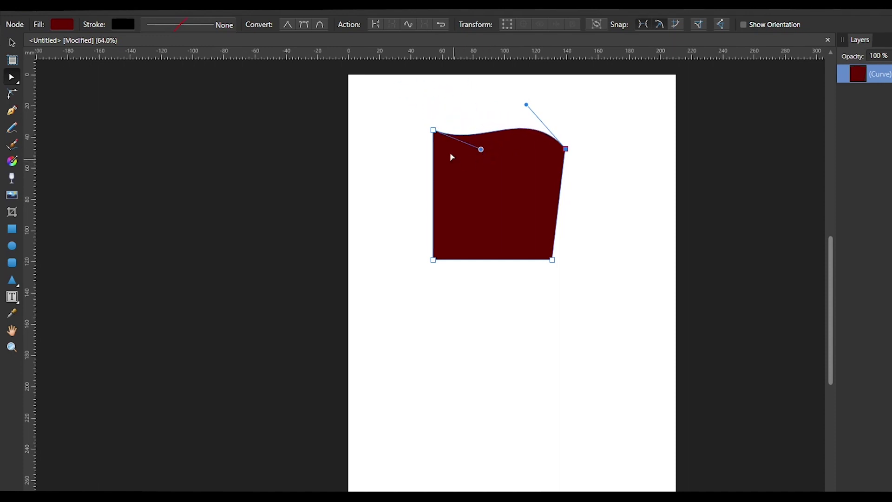
{"action": "mouse_move", "coordinate": [527, 103]}
{"action": "left_mouse_down"}
{"action": "mouse_move", "coordinate": [515, 156]}
{"action": "mouse_move", "coordinate": [513, 143]}
{"action": "left_mouse_up"}
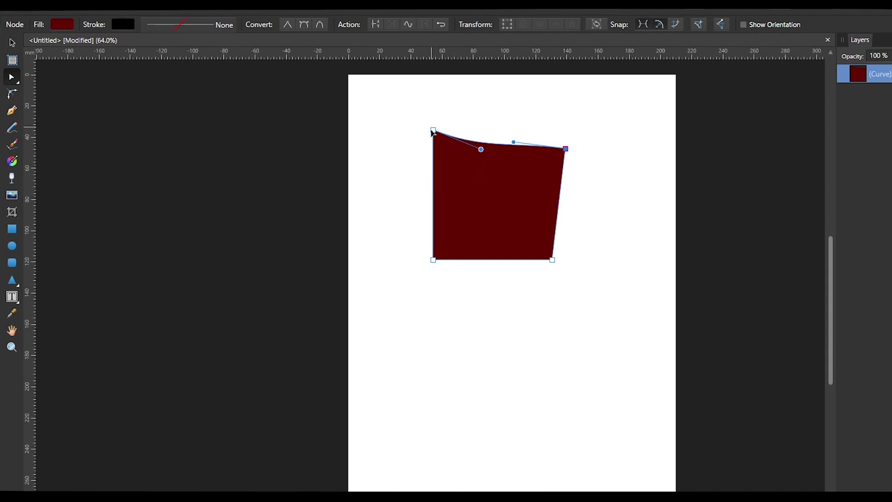
- Add a node on the left edge, pull it out to a point, and curve both left edges inward
{"action": "left_click", "coordinate": [433, 200]}
{"action": "left_click_drag", "start_coordinate": [434, 198], "coordinate": [392, 199]}
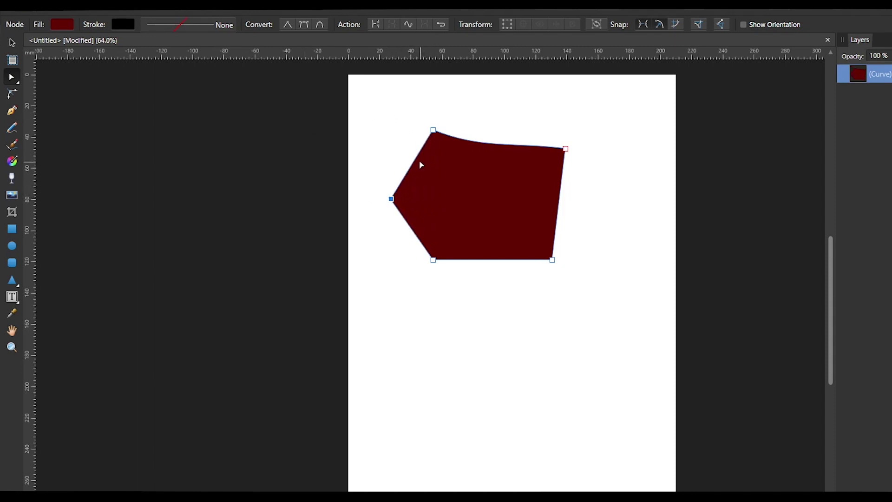
{"action": "left_click_drag", "start_coordinate": [416, 159], "coordinate": [421, 179]}
{"action": "mouse_move", "coordinate": [407, 219]}
{"action": "left_mouse_down"}
{"action": "mouse_move", "coordinate": [382, 250]}
{"action": "mouse_move", "coordinate": [416, 226]}
{"action": "mouse_move", "coordinate": [407, 216]}
{"action": "left_mouse_up"}
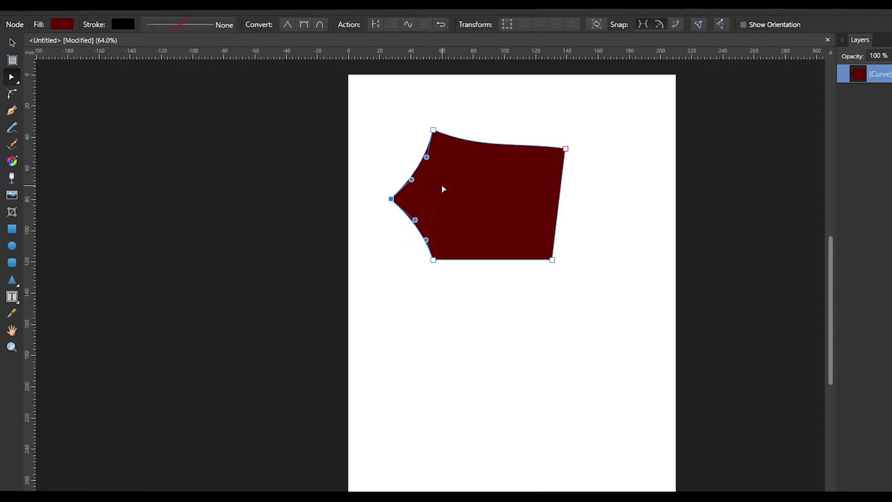
- Select the two right-hand nodes with the Corner Tool and round them to about 20.5 mm radius
{"action": "left_click", "coordinate": [14, 93]}
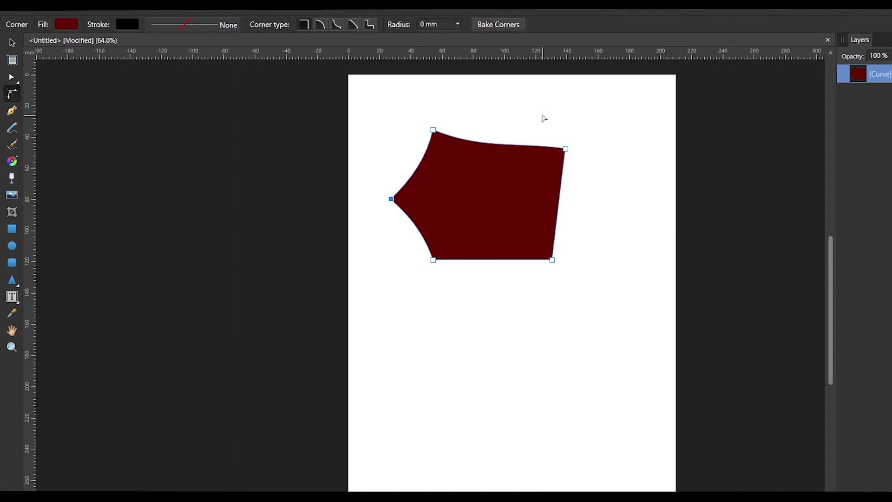
{"action": "left_click_drag", "start_coordinate": [549, 118], "coordinate": [594, 305]}
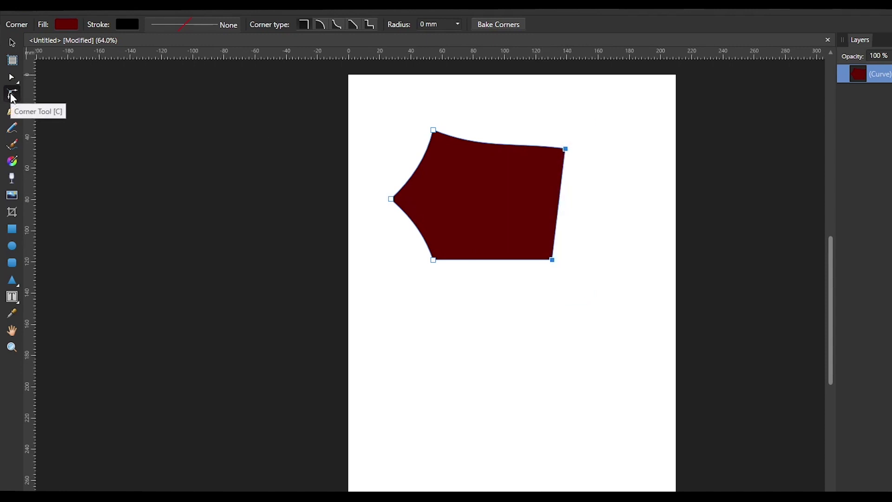
{"action": "left_click", "coordinate": [11, 95]}
{"action": "left_click_drag", "start_coordinate": [567, 152], "coordinate": [528, 176]}
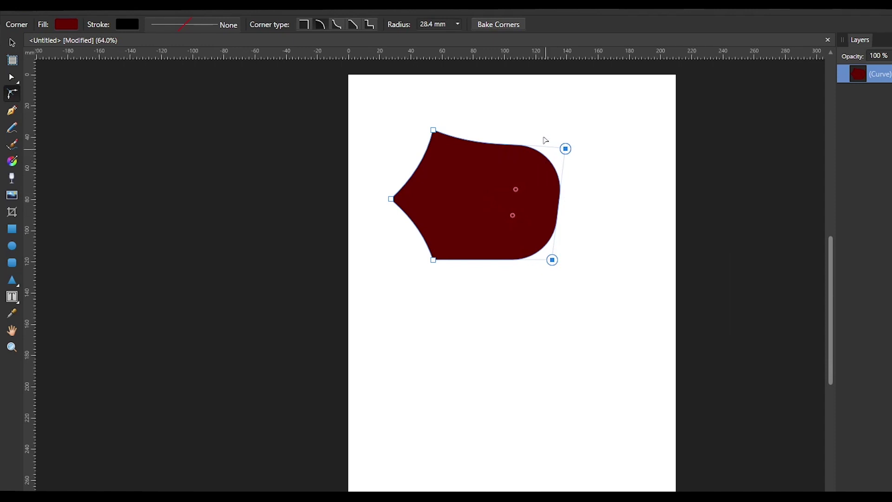
{"action": "left_click_drag", "start_coordinate": [566, 148], "coordinate": [524, 173]}
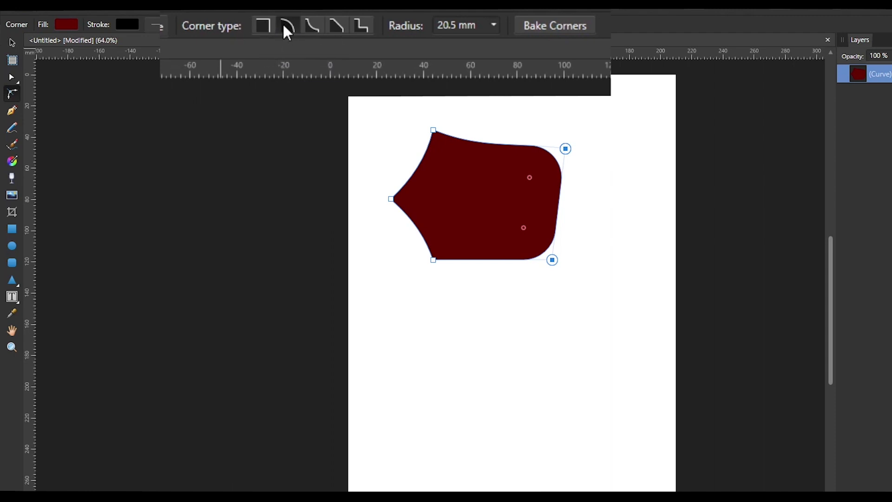
- Try Concave and Straight corner types, settle on Cutout, then bake the corners into nodes
{"action": "left_click", "coordinate": [315, 23]}
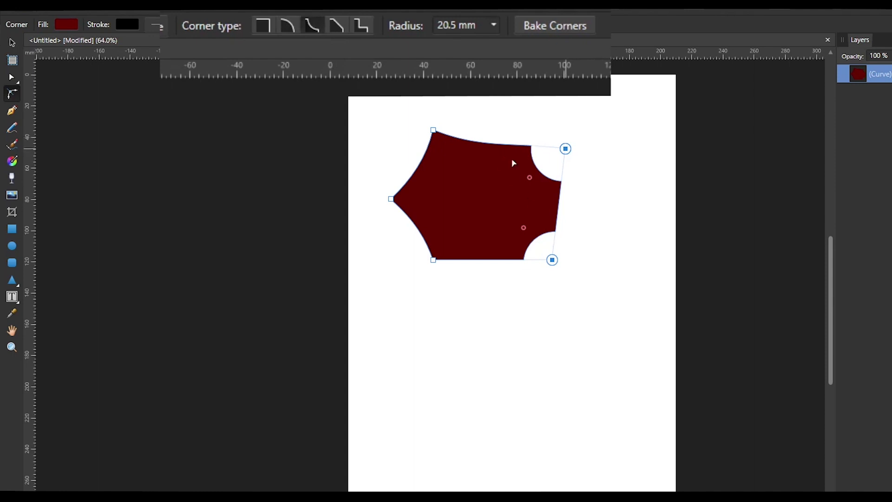
{"action": "left_click", "coordinate": [338, 24]}
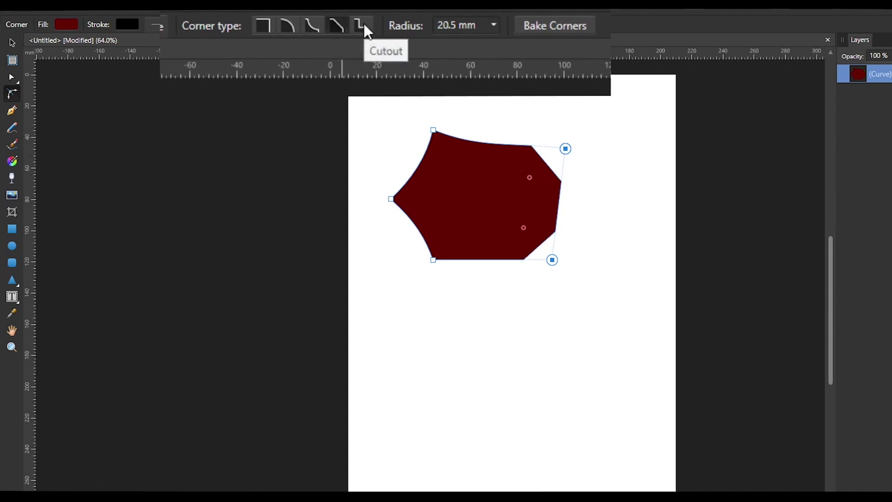
{"action": "left_click", "coordinate": [364, 22]}
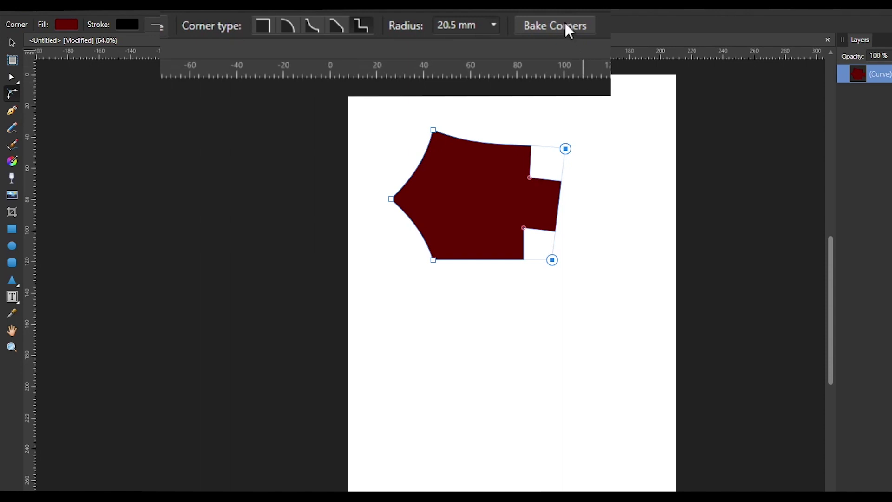
{"action": "left_click", "coordinate": [506, 26]}
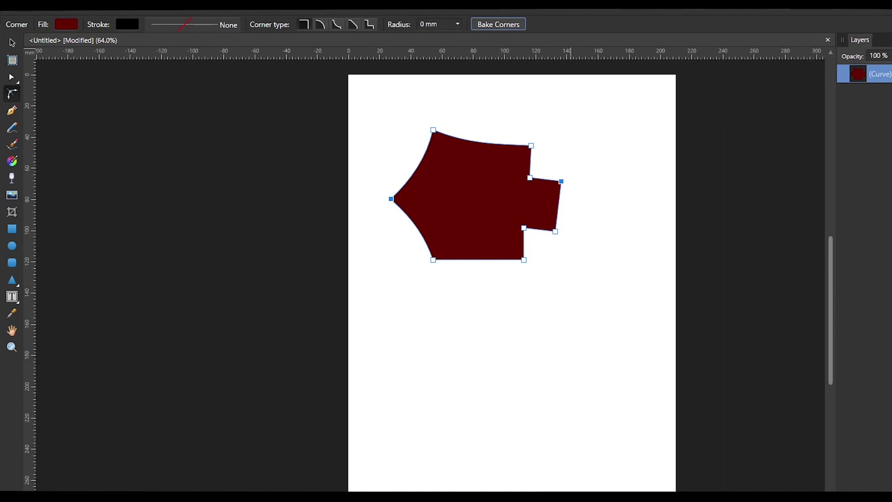
- Place four Pen Tool points below the first shape and close them into a quadrilateral
{"action": "left_click", "coordinate": [12, 111]}
{"action": "left_click", "coordinate": [433, 357]}
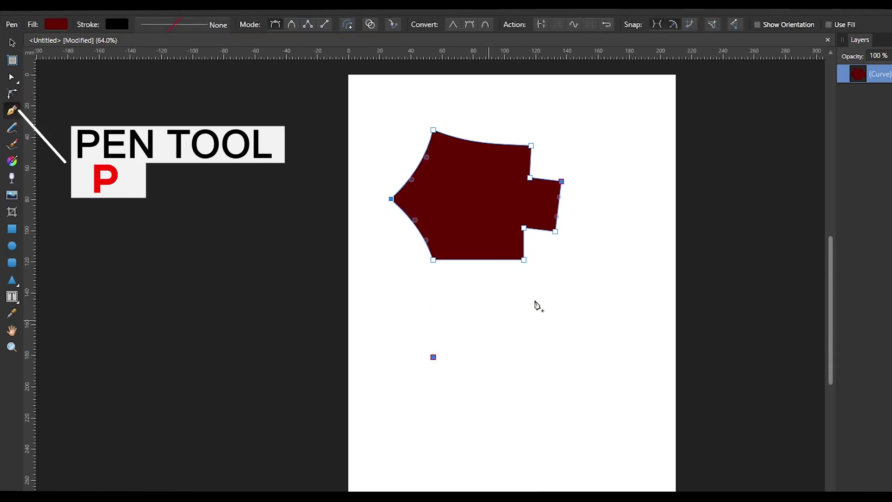
{"action": "left_click", "coordinate": [573, 291]}
{"action": "left_click", "coordinate": [596, 416]}
{"action": "left_click", "coordinate": [409, 452]}
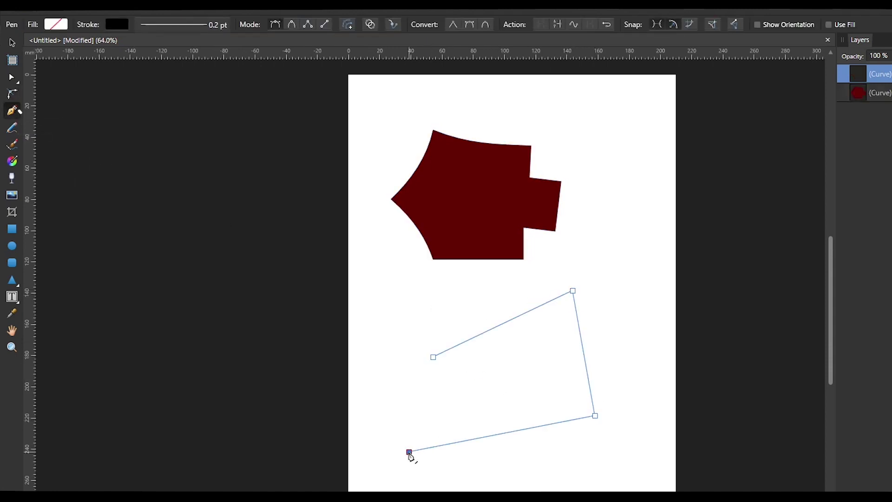
{"action": "left_click", "coordinate": [433, 358]}
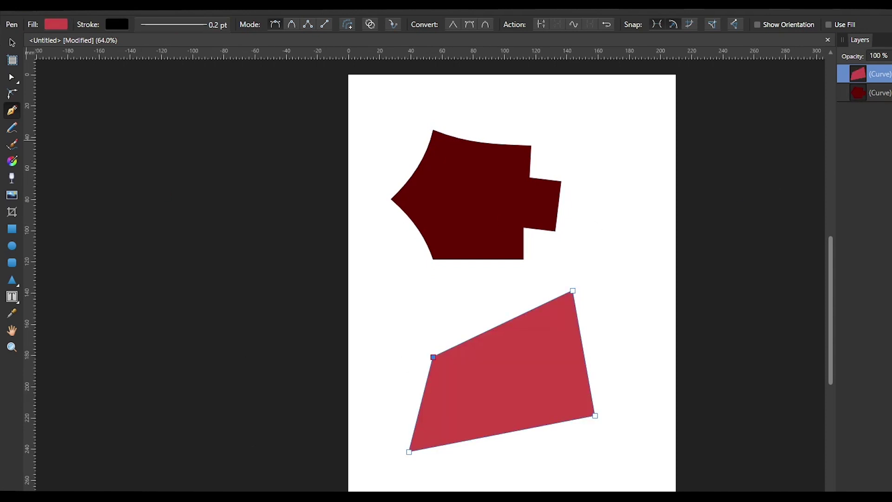
{"action": "left_click", "coordinate": [14, 42]}
- Draw a small closed freehand loop with the Pencil (N) on the left between the two shapes
{"action": "key", "text": "n"}
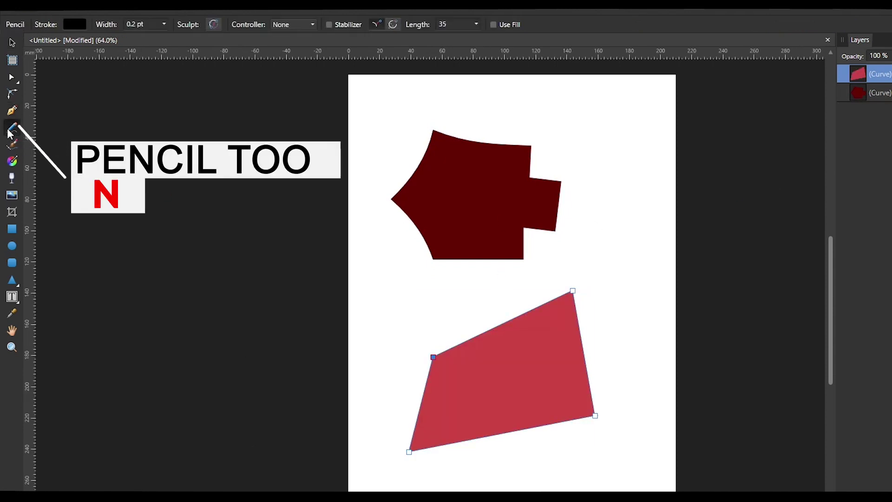
{"action": "mouse_move", "coordinate": [400, 319]}
{"action": "left_mouse_down"}
{"action": "mouse_move", "coordinate": [384, 301]}
{"action": "mouse_move", "coordinate": [425, 278]}
{"action": "mouse_move", "coordinate": [454, 303]}
{"action": "mouse_move", "coordinate": [430, 332]}
{"action": "mouse_move", "coordinate": [398, 321]}
{"action": "left_mouse_up"}
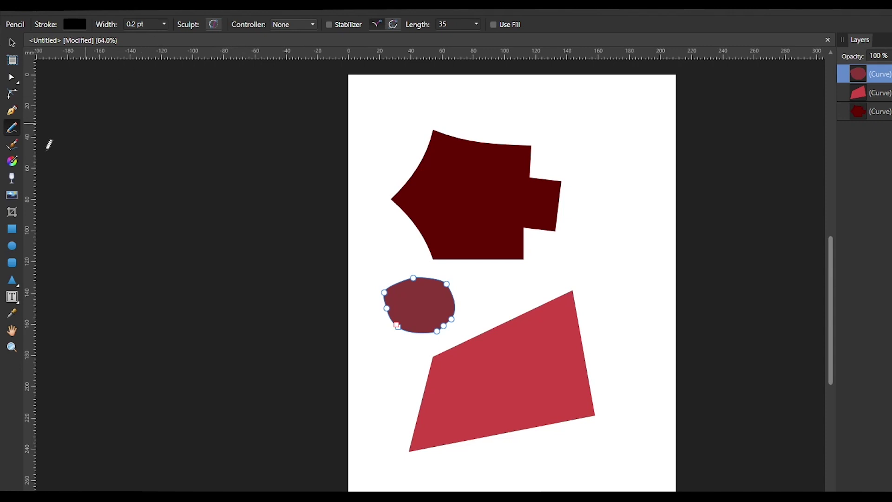
{"action": "left_click", "coordinate": [12, 144]}
- Paint a brushed loop around the dark red shape, then fill it pink and shift it right
{"action": "mouse_move", "coordinate": [370, 246]}
{"action": "left_mouse_down"}
{"action": "mouse_move", "coordinate": [365, 228]}
{"action": "mouse_move", "coordinate": [380, 151]}
{"action": "mouse_move", "coordinate": [463, 148]}
{"action": "mouse_move", "coordinate": [509, 211]}
{"action": "mouse_move", "coordinate": [470, 264]}
{"action": "mouse_move", "coordinate": [406, 266]}
{"action": "mouse_move", "coordinate": [370, 246]}
{"action": "left_mouse_up"}
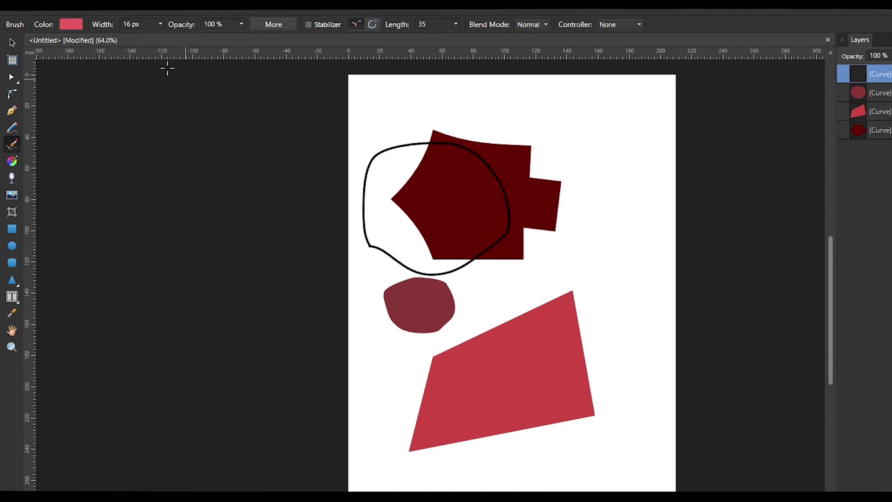
{"action": "left_click", "coordinate": [11, 41]}
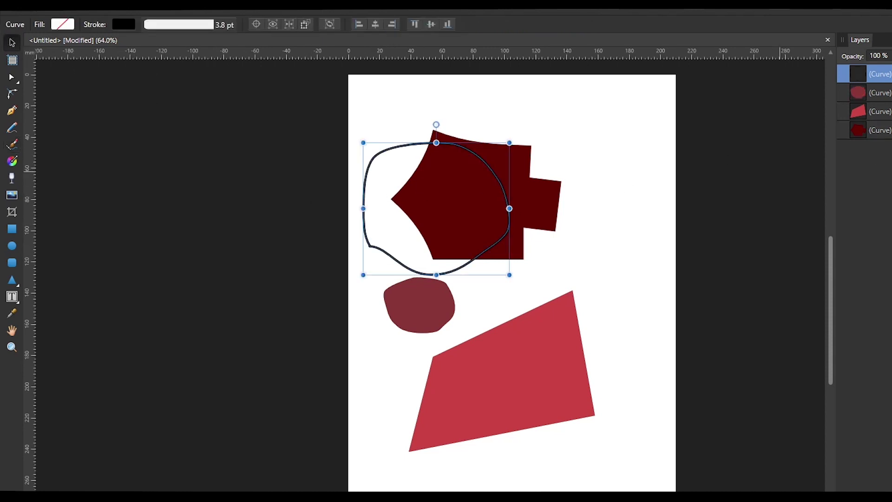
{"action": "left_click_drag", "start_coordinate": [436, 212], "coordinate": [502, 215]}
{"action": "key", "text": "a"}
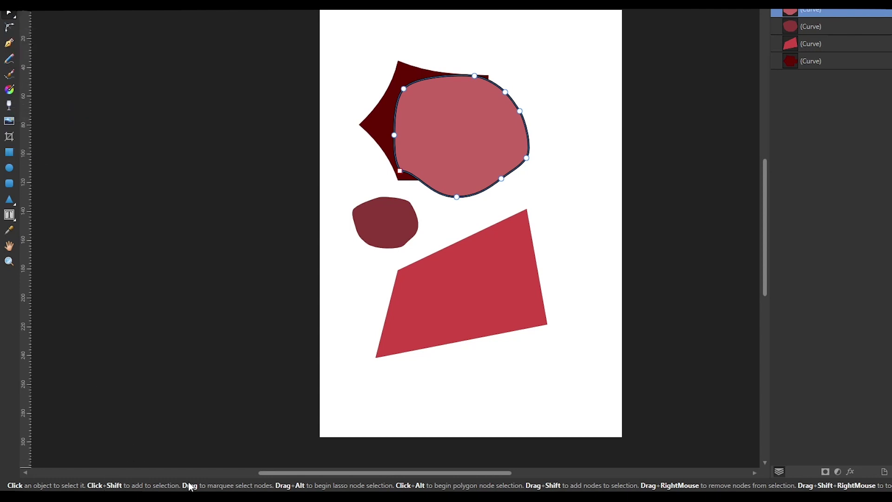
{"action": "left_click", "coordinate": [9, 43]}
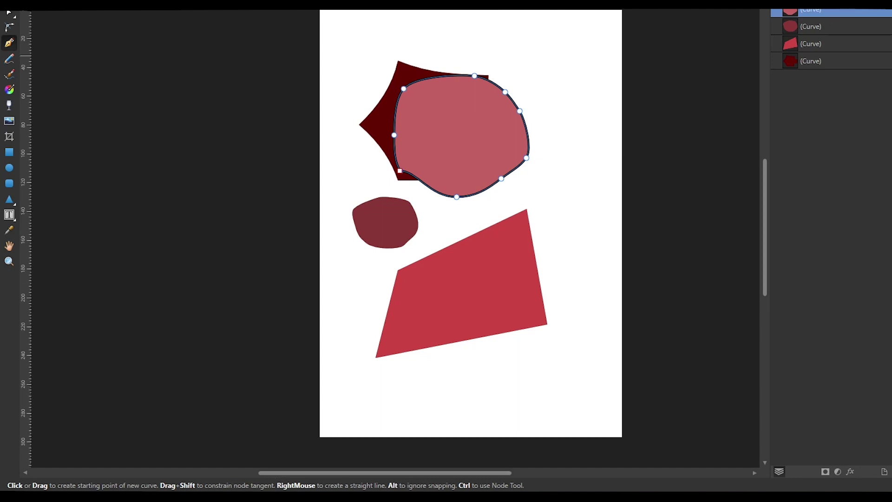
{"action": "key", "text": "v"}
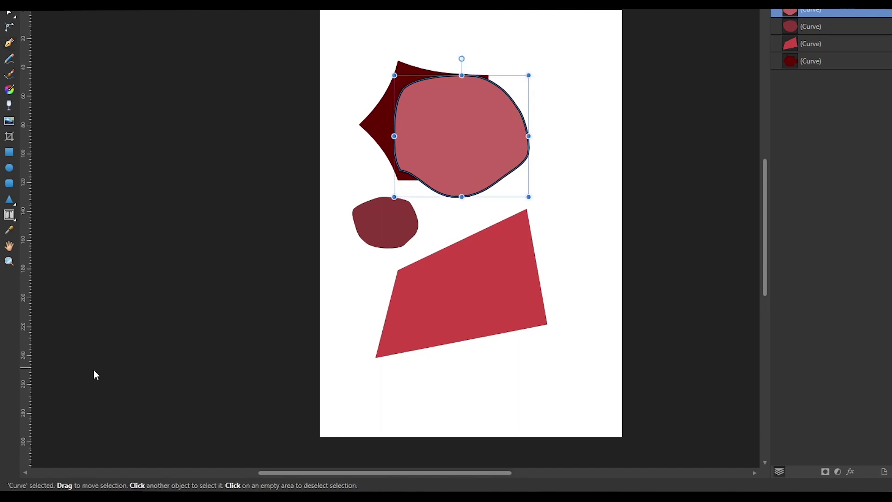